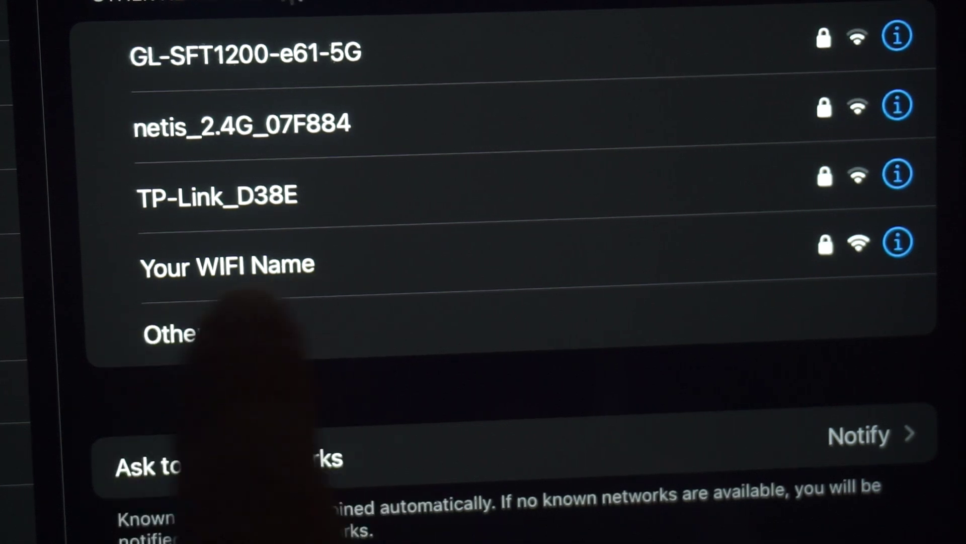
Join the iPad to 'Your WIFI Name' using the Wi-Fi password from the router label
left_click(277, 275)
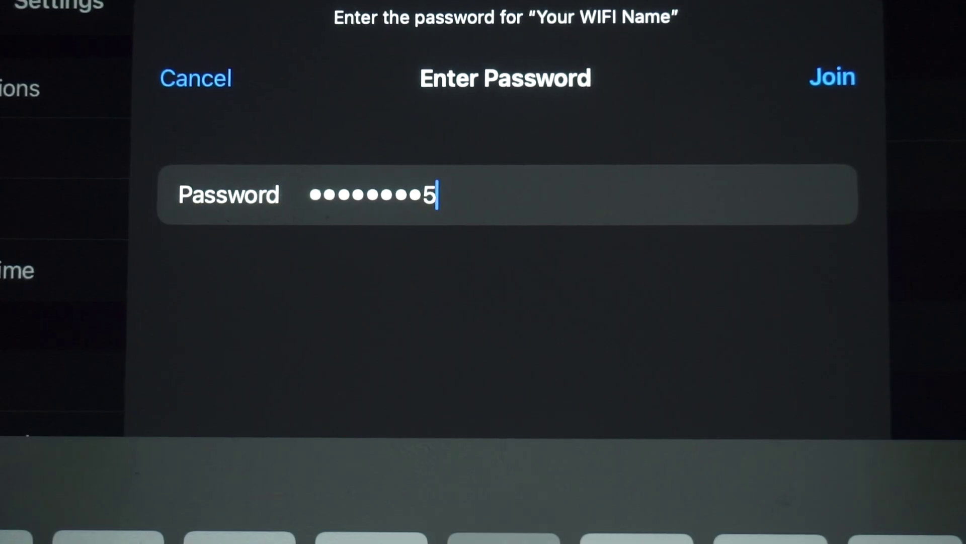
left_click(832, 76)
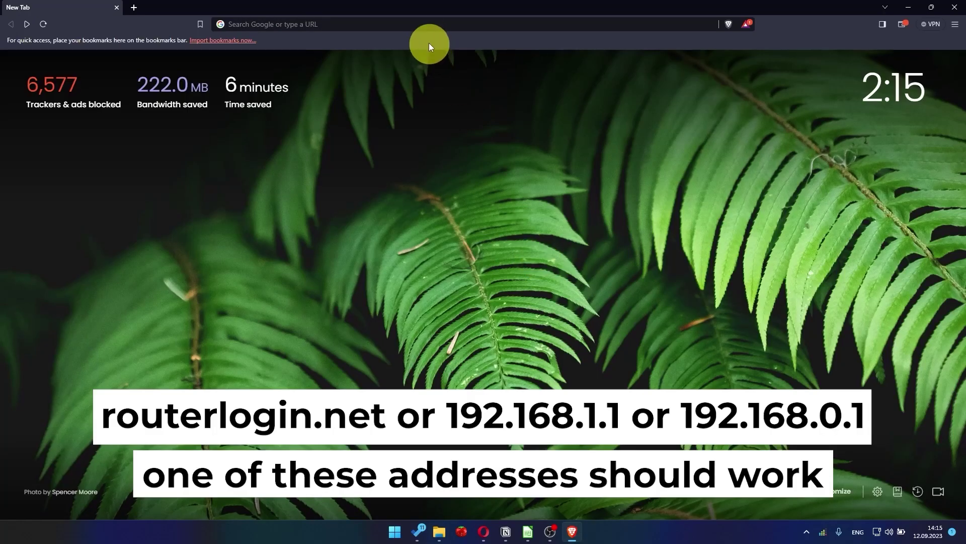
Load the router's setup page by entering 192.168.1.1 in Brave's address bar
left_click(428, 27)
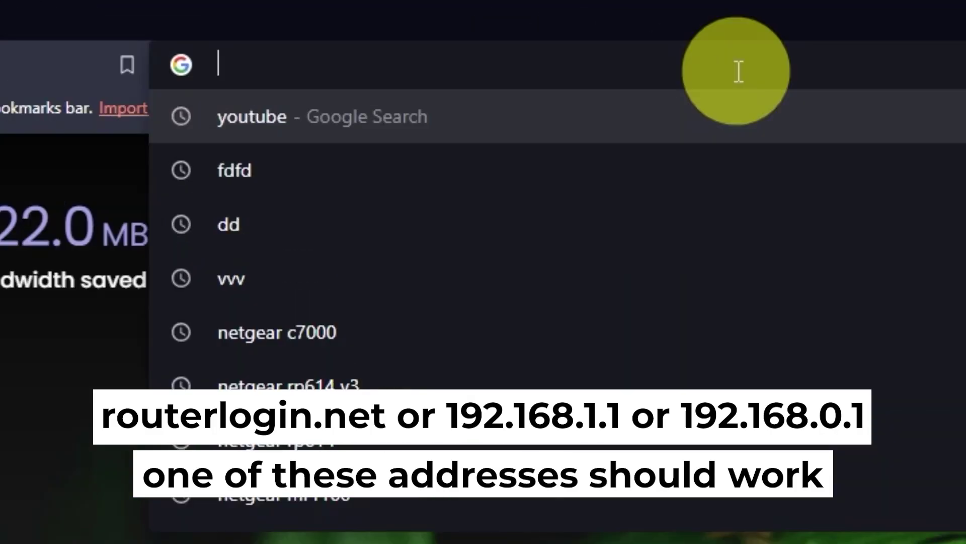
type("192.1")
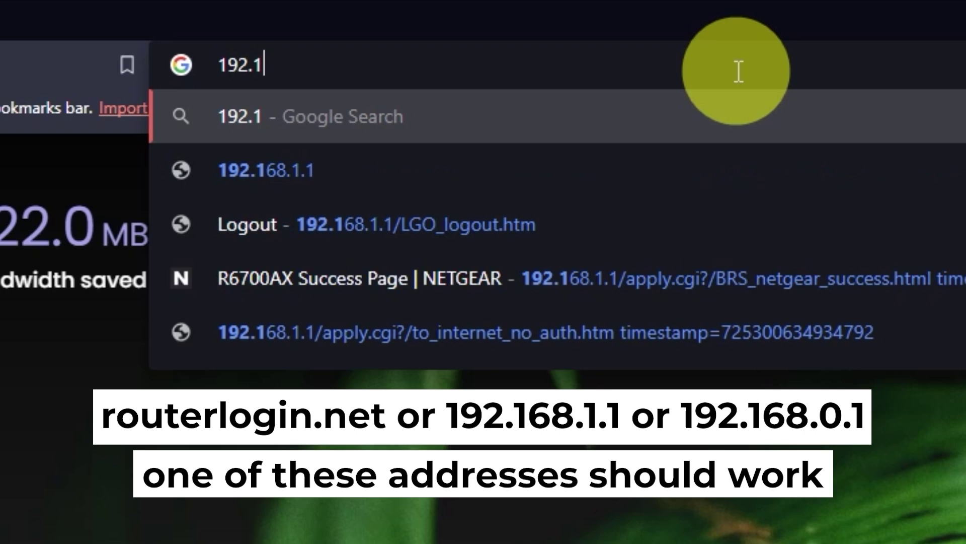
type("68.1.")
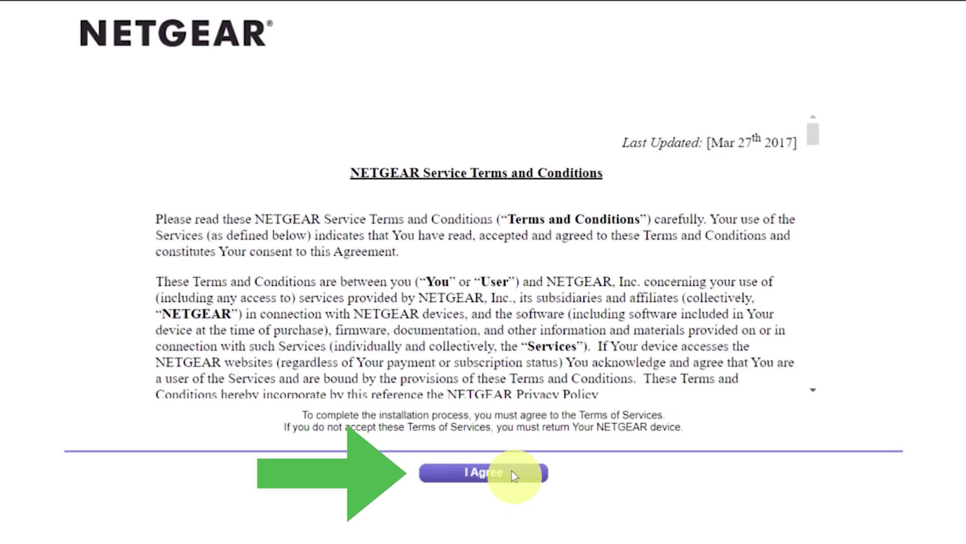
Accept the terms, choose to configure the internet connection myself, and confirm the warning
left_click(512, 471)
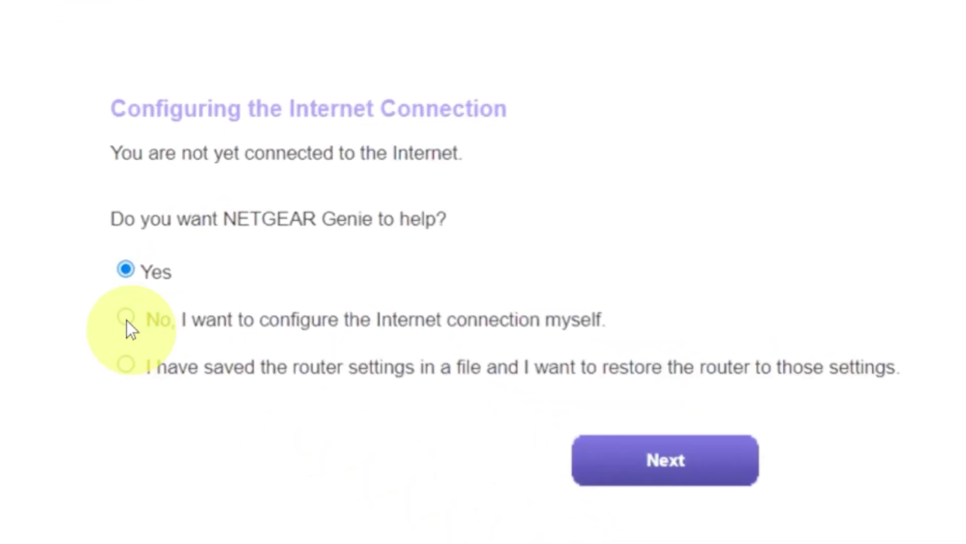
left_click(126, 317)
left_click(615, 460)
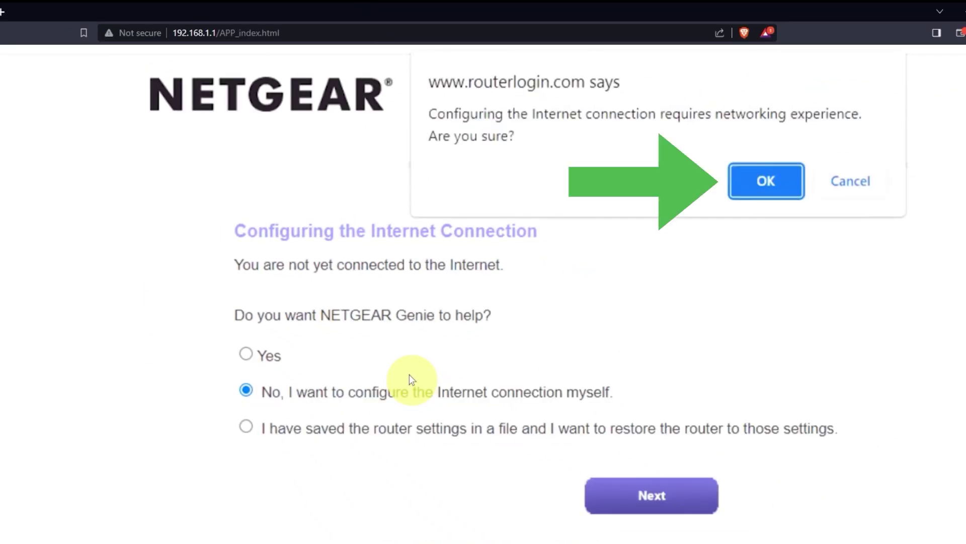
left_click(753, 180)
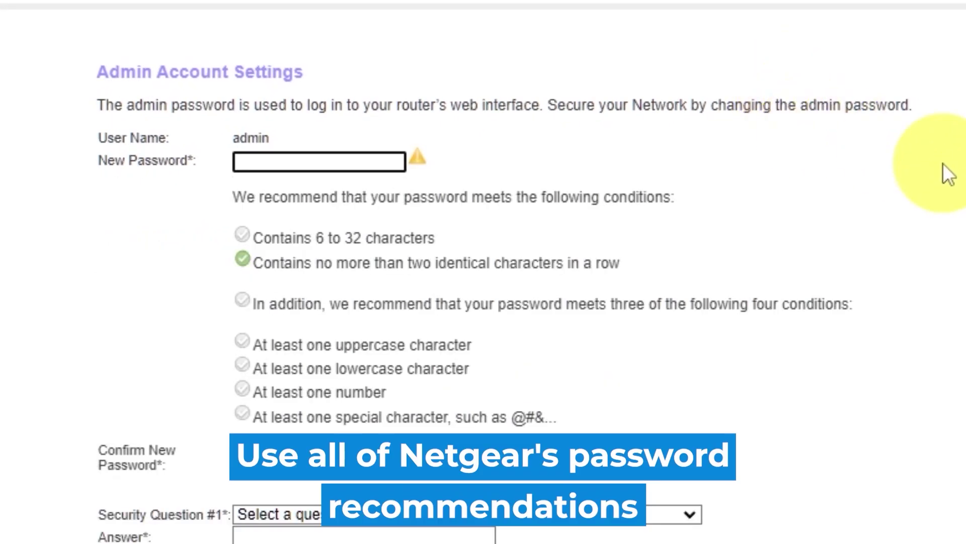
Enter a new admin password and confirm it in the second field
left_click(937, 180)
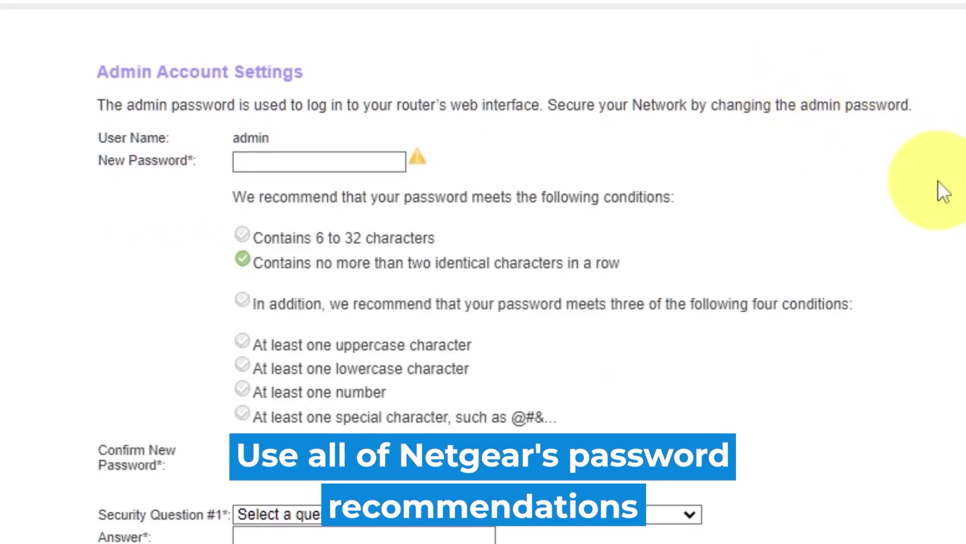
left_click(301, 157)
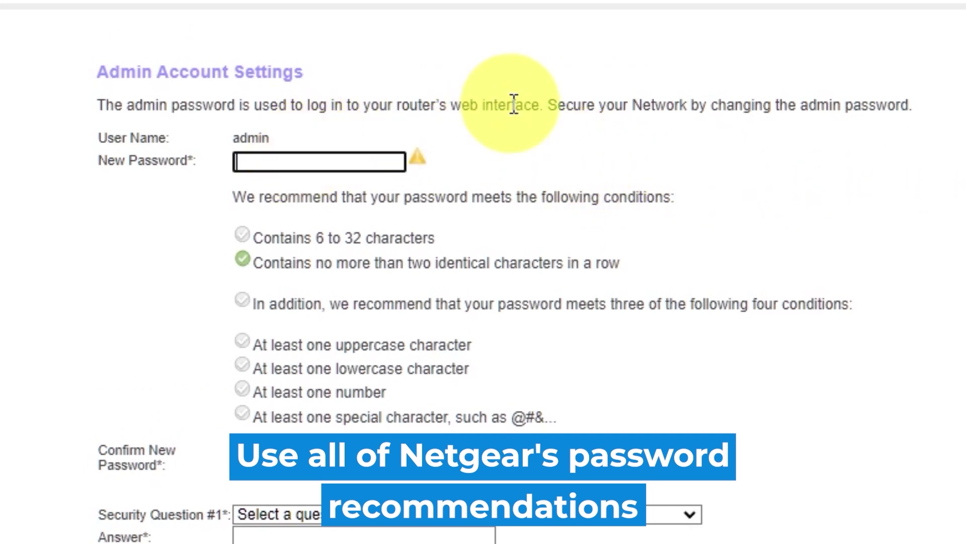
type("•••••••••")
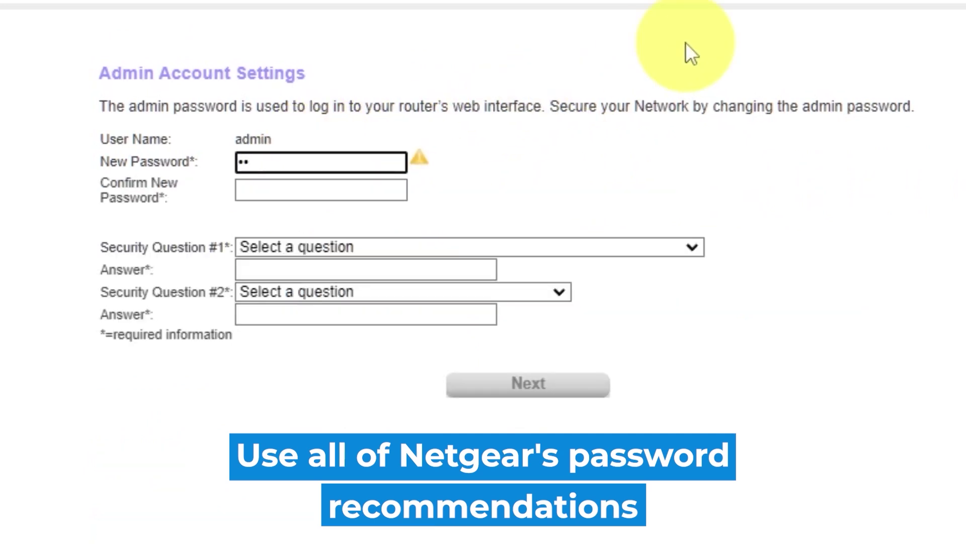
type("••")
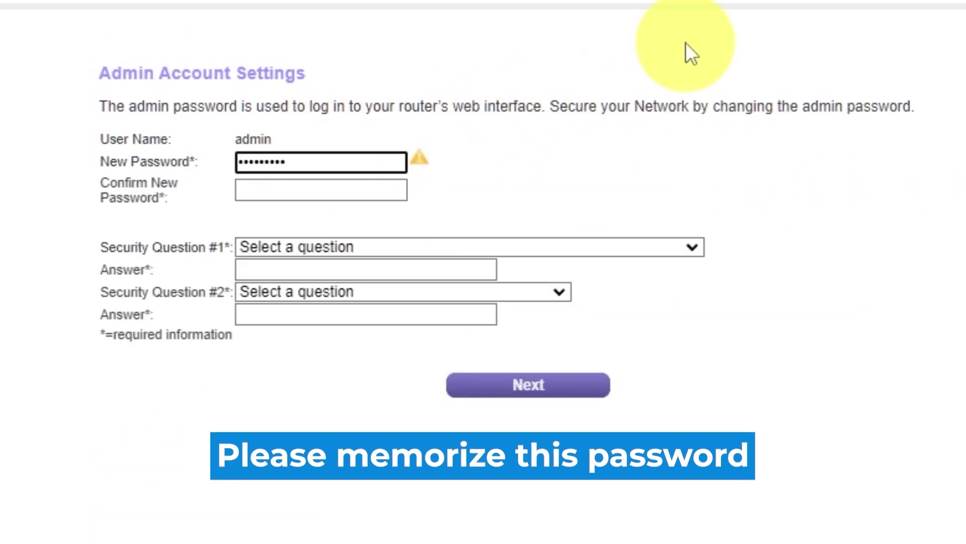
left_click(356, 190)
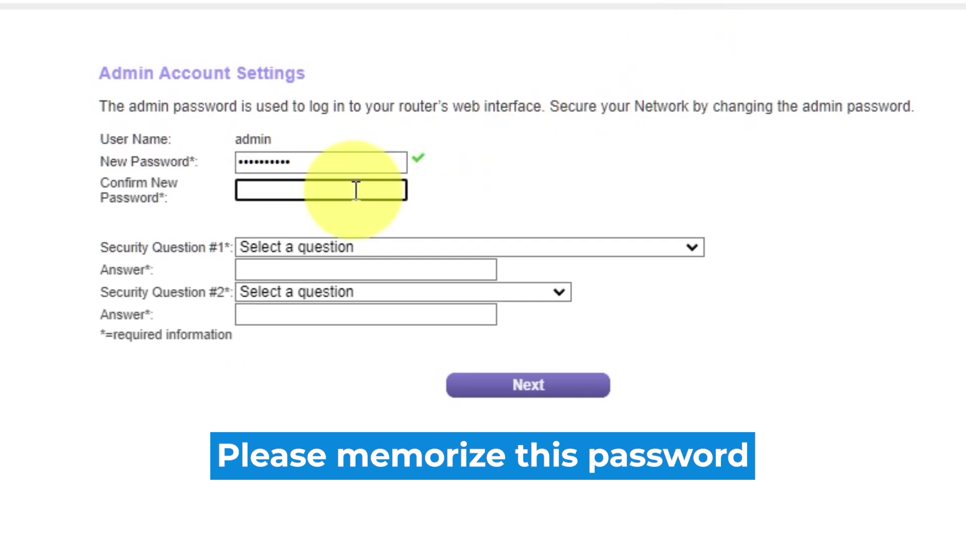
type("•••••••••")
Pick and answer the first-school and father's-birth-city security questions, then submit the account settings
left_click(689, 247)
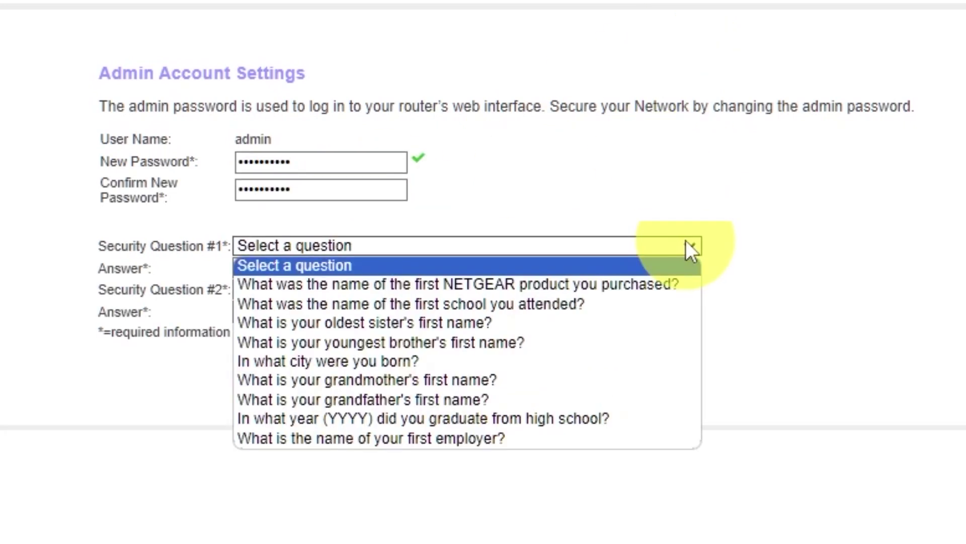
left_click(544, 304)
left_click(470, 268)
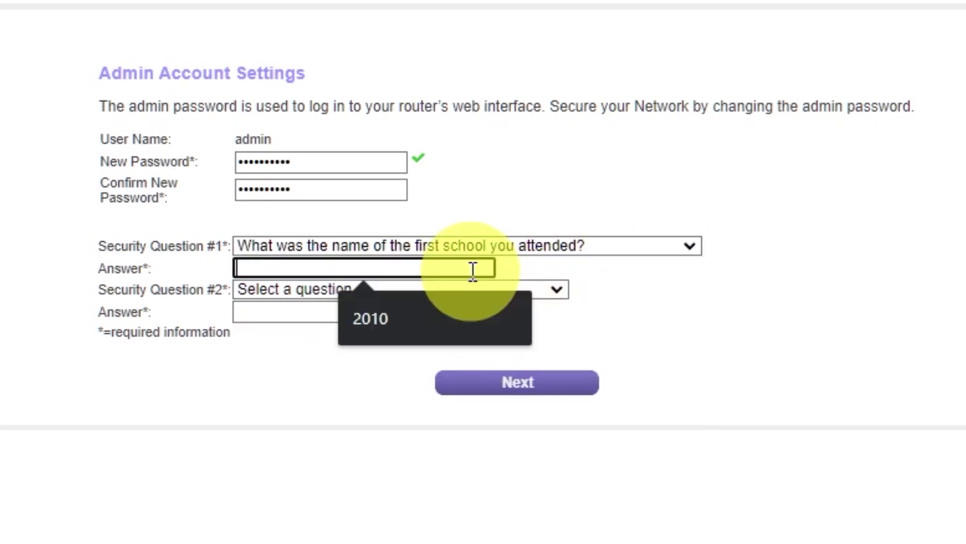
type("2010")
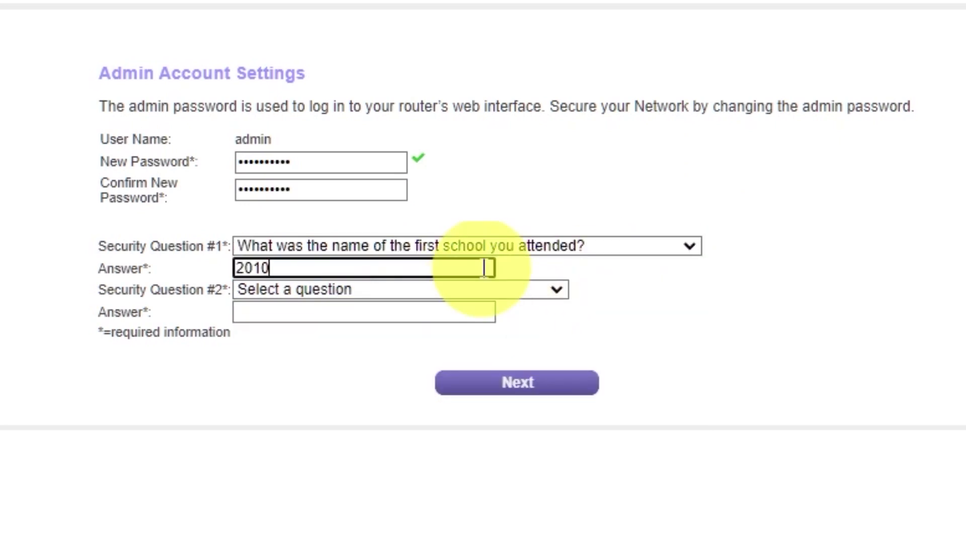
left_click(559, 291)
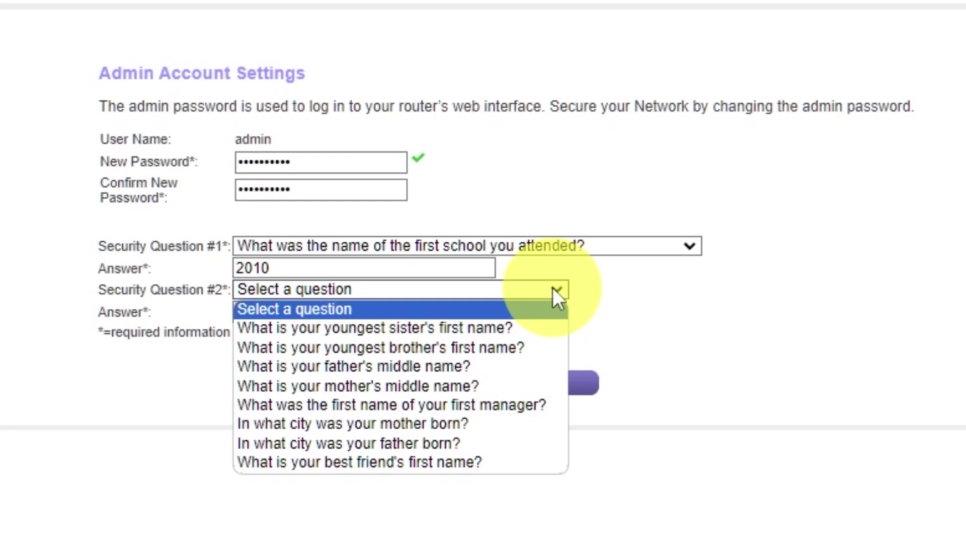
left_click(495, 443)
left_click(449, 311)
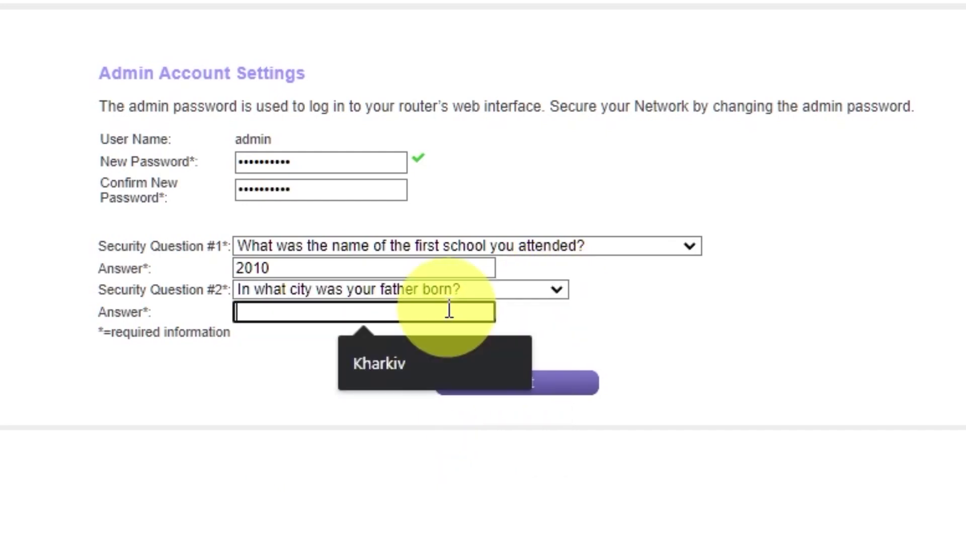
type("Kharkiv")
left_click(705, 322)
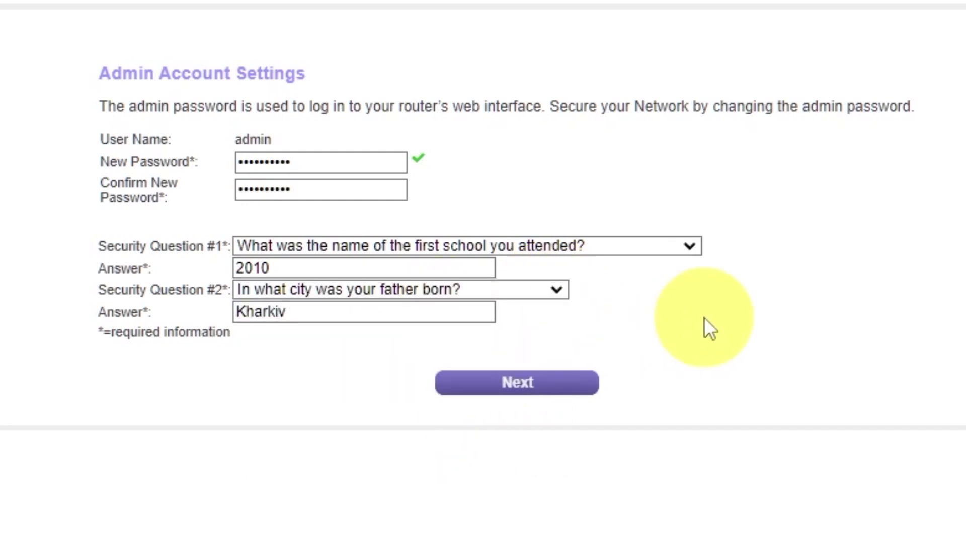
left_click(502, 397)
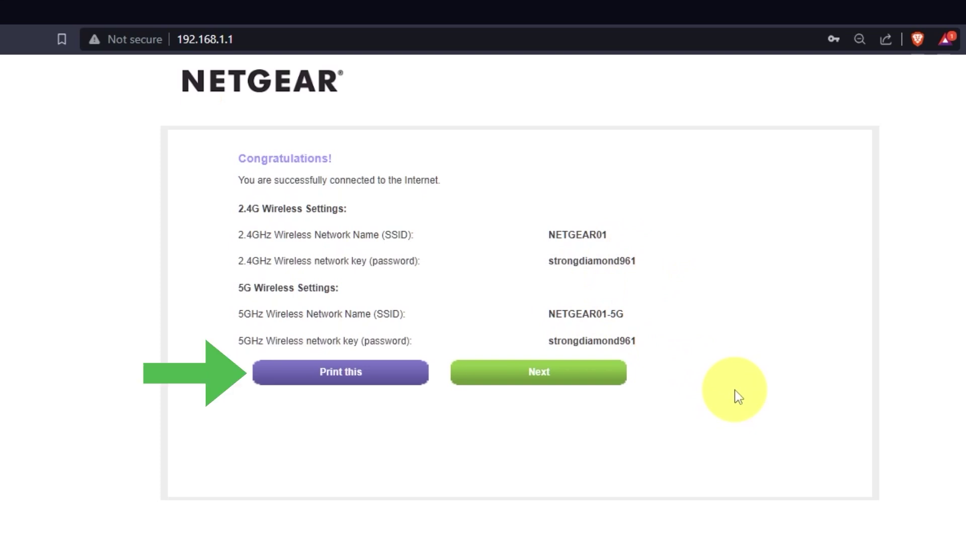
Continue past the Congratulations wireless summary and accept the Firmware Upgrade Assistant check
left_click(591, 388)
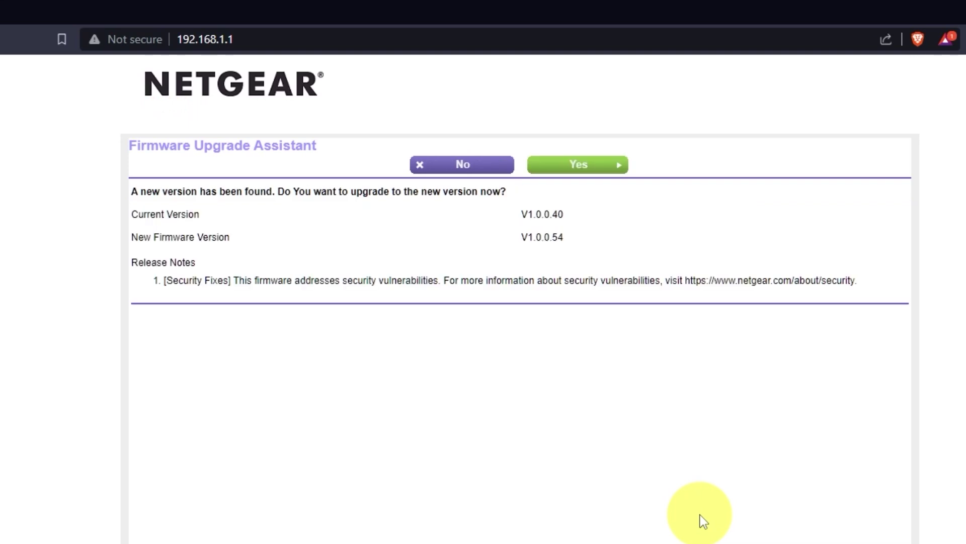
left_click(608, 175)
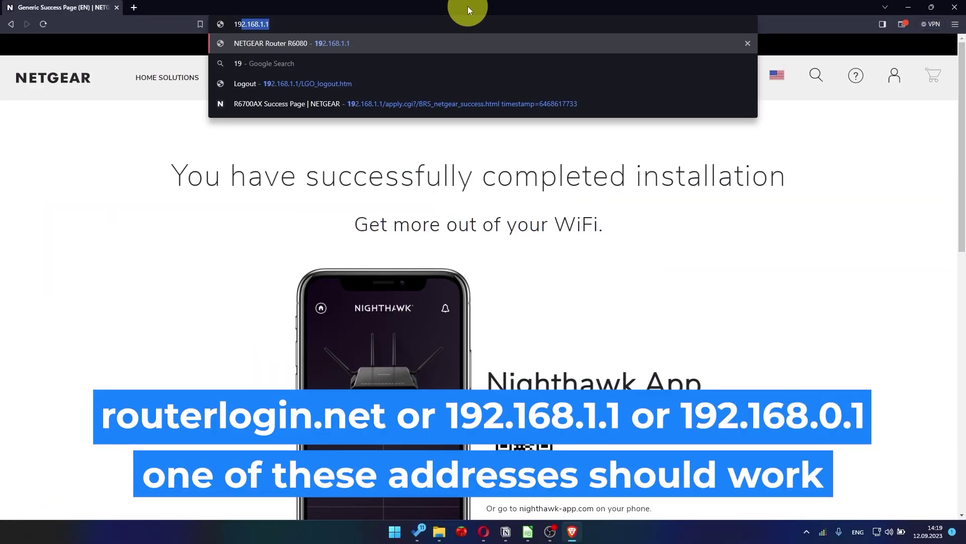
Enter 192.168.1.1 in the address bar to return to the router
type("168.1.1")
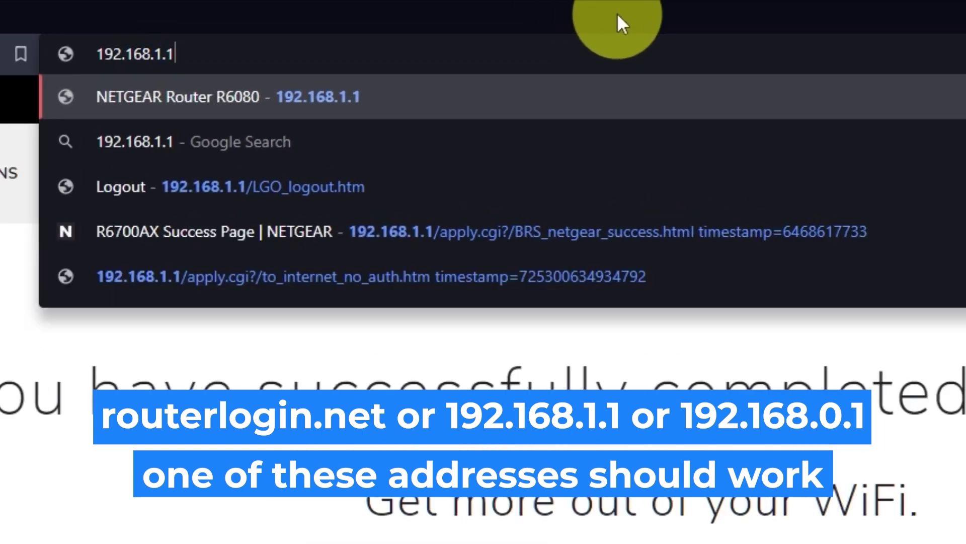
Sign in to the router at 192.168.1.1 as admin with the admin password
key("Return")
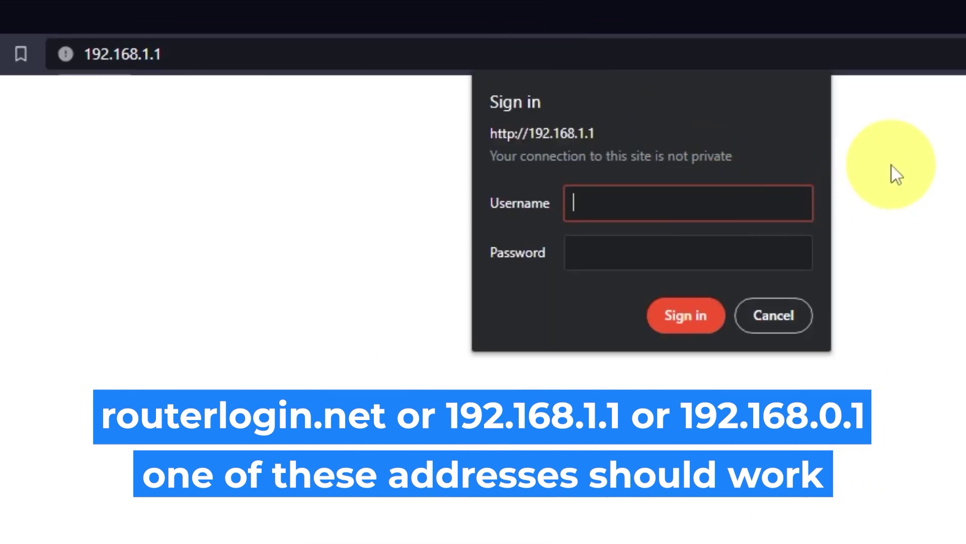
type("admin")
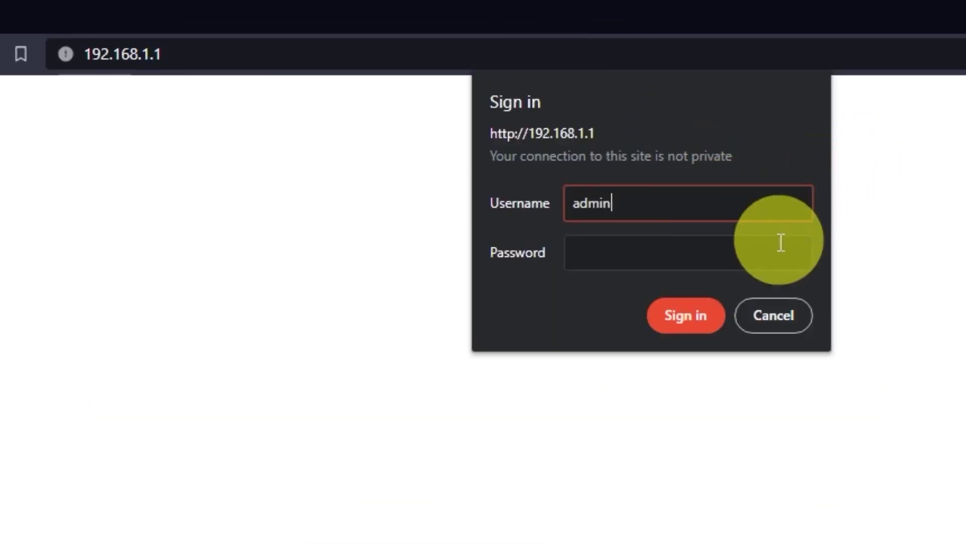
left_click(781, 243)
type("•••••••••")
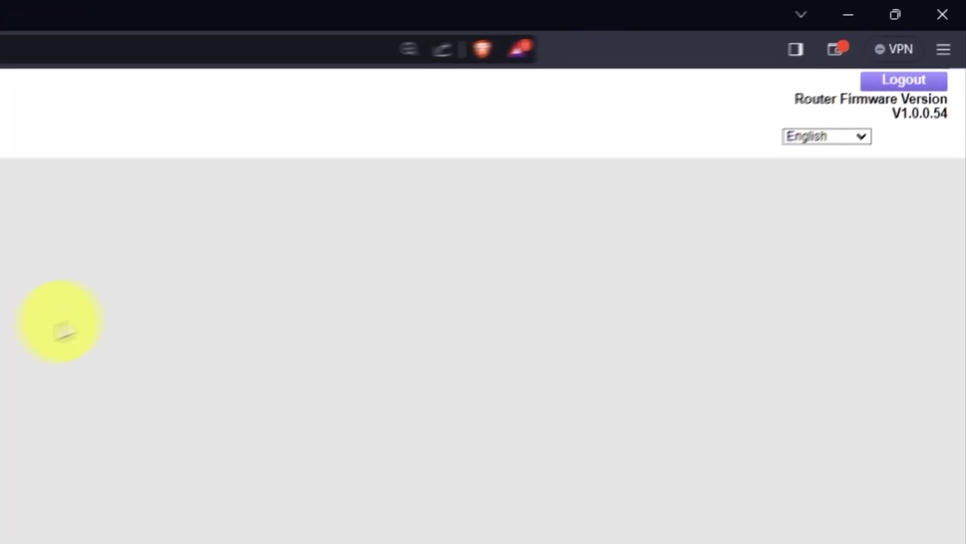
Keep English as the interface language and switch to the ADVANCED dashboard
left_click(857, 135)
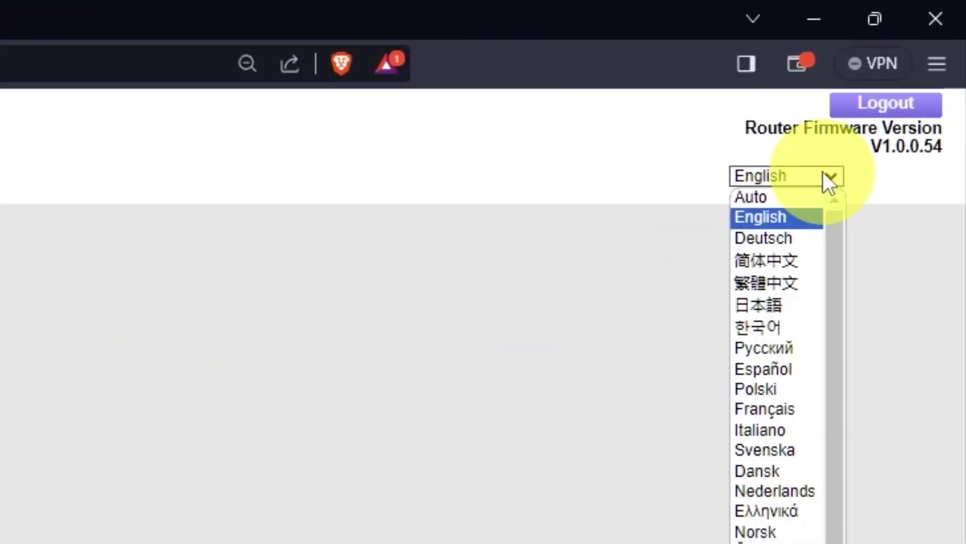
scroll(775, 337, "down", 1)
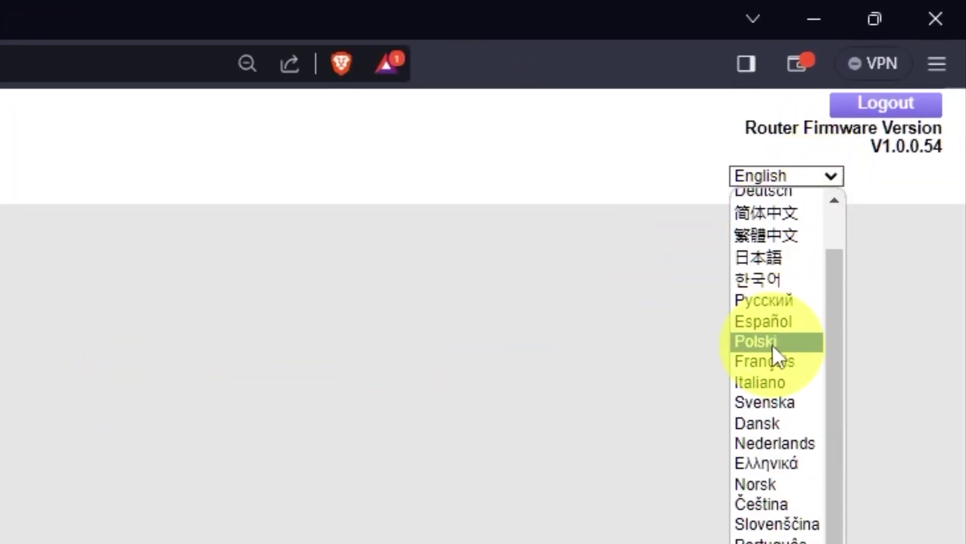
scroll(773, 343, "up", 1)
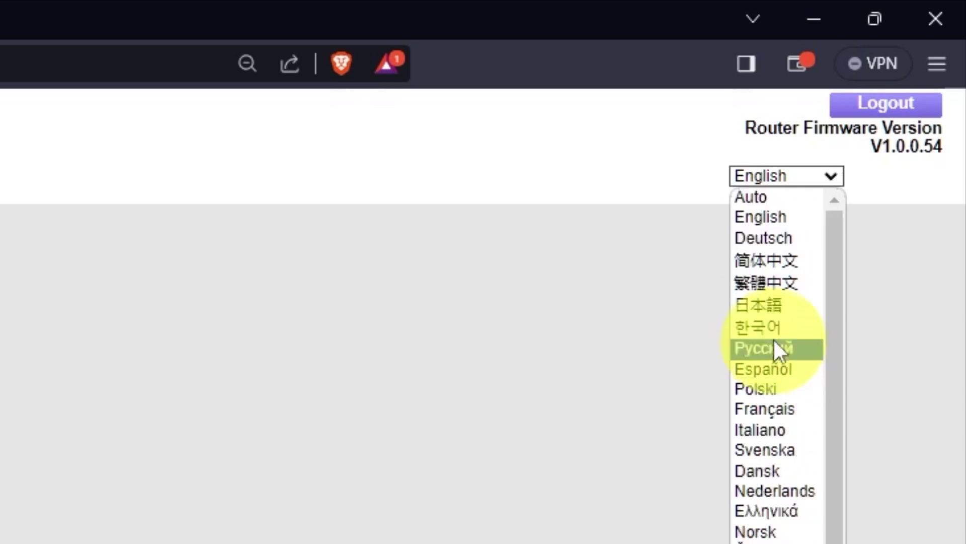
left_click(837, 174)
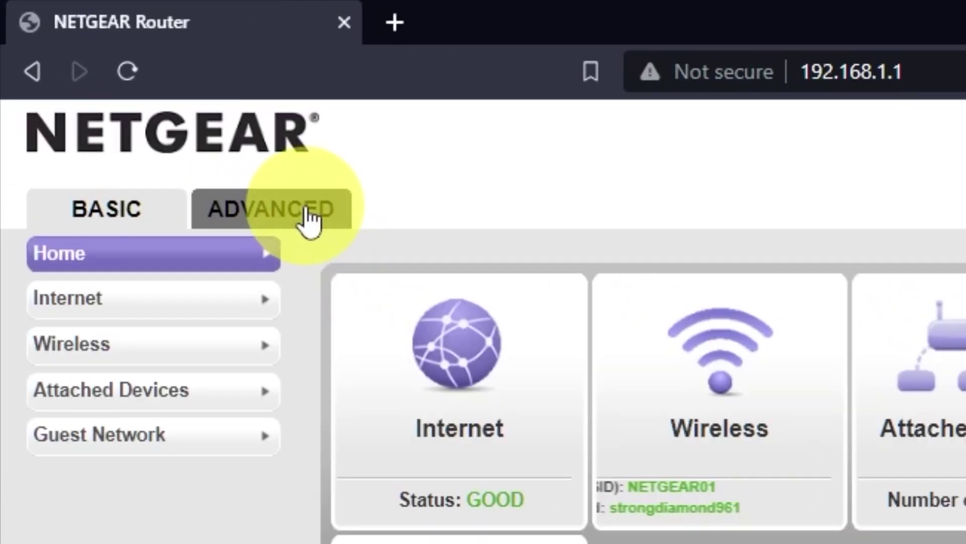
left_click(308, 218)
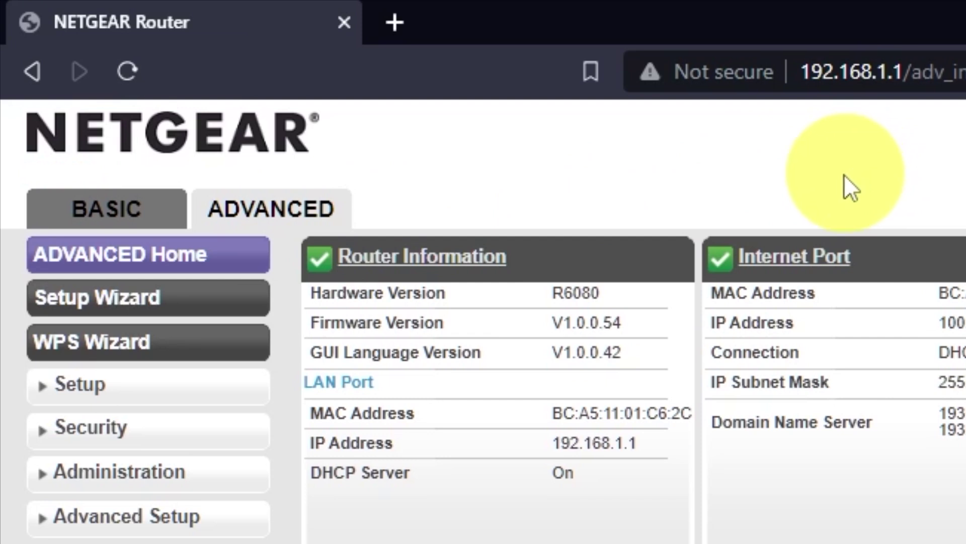
Run the Setup Wizard manually and apply Internet Setup with no login and dynamic ISP IP
left_click(209, 302)
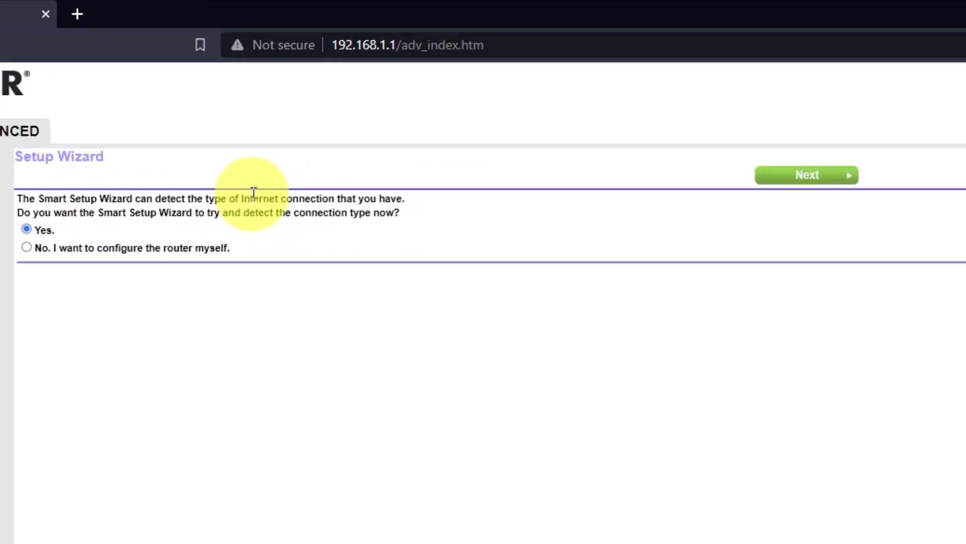
left_click(26, 247)
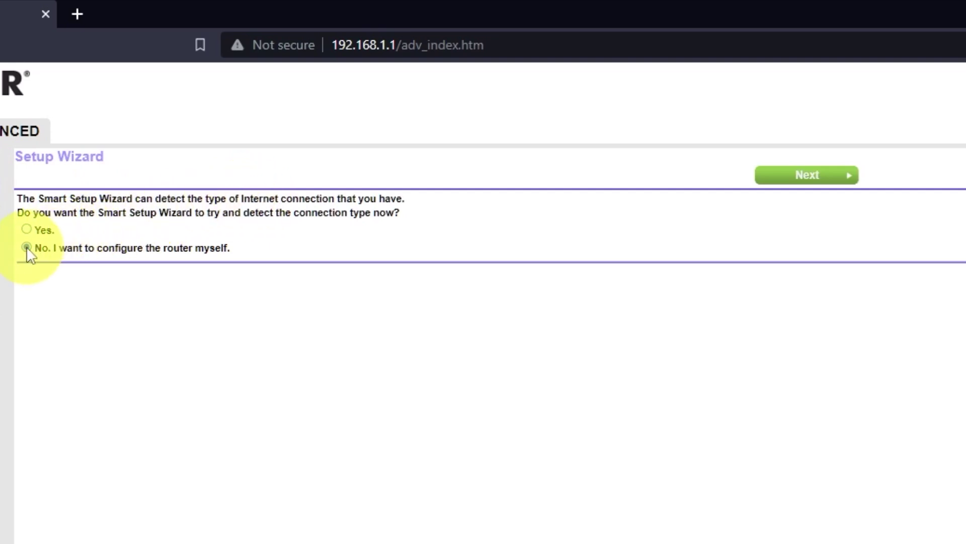
left_click(823, 176)
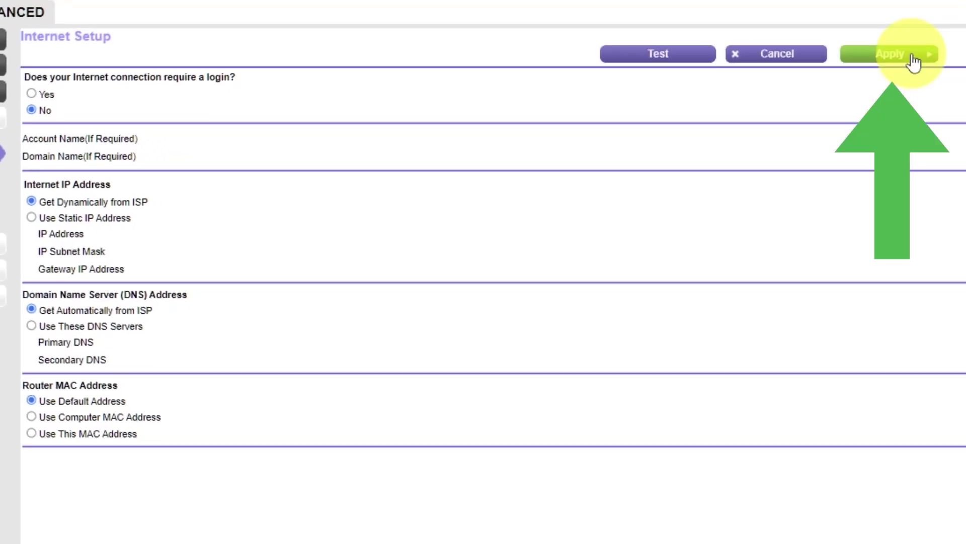
left_click(913, 61)
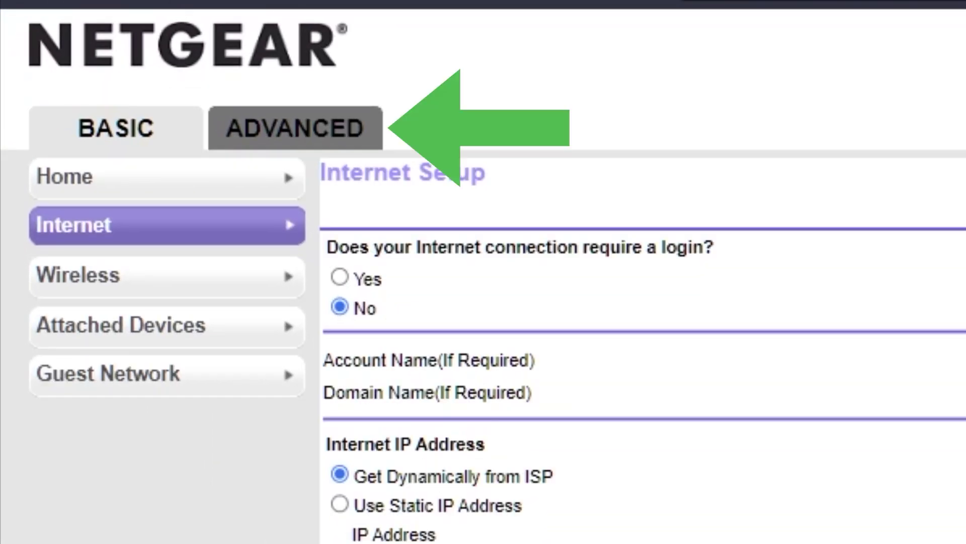
Reboot the router from the ADVANCED Home page and confirm the restart
left_click(301, 134)
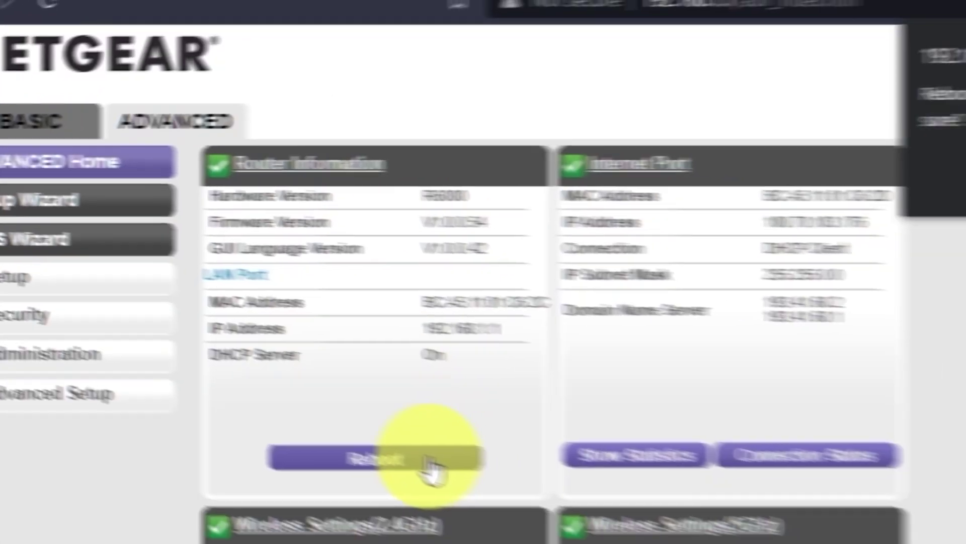
left_click(538, 488)
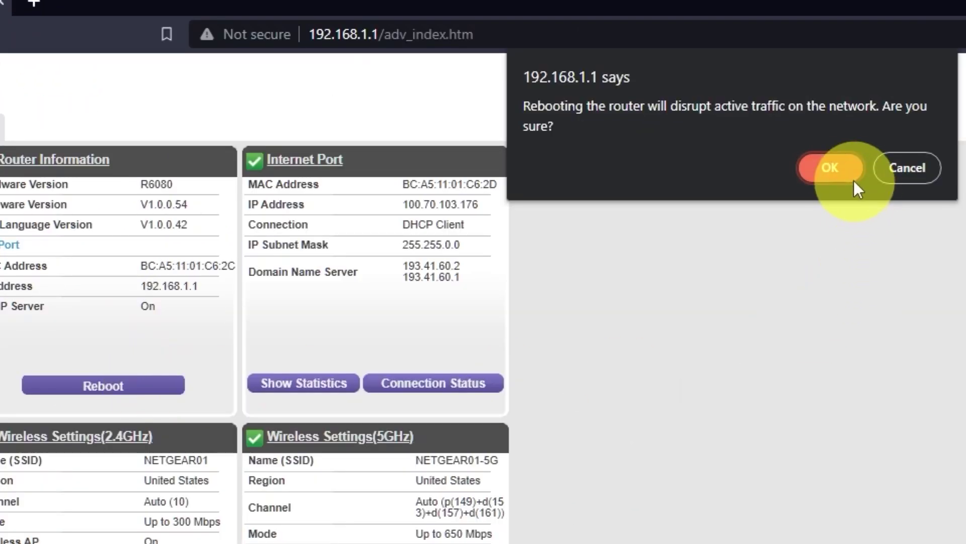
left_click(843, 167)
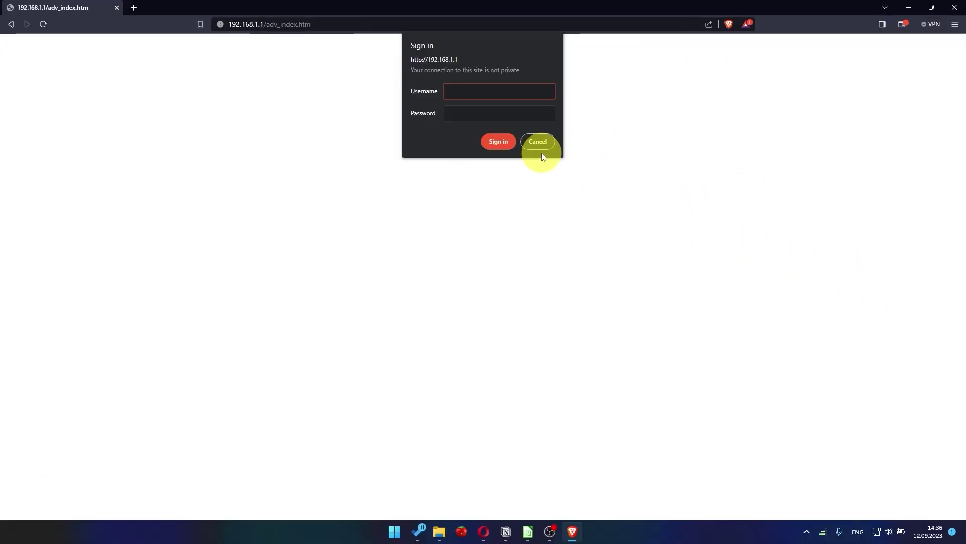
Search for youtube in a new browser tab to test the connection
left_click(134, 8)
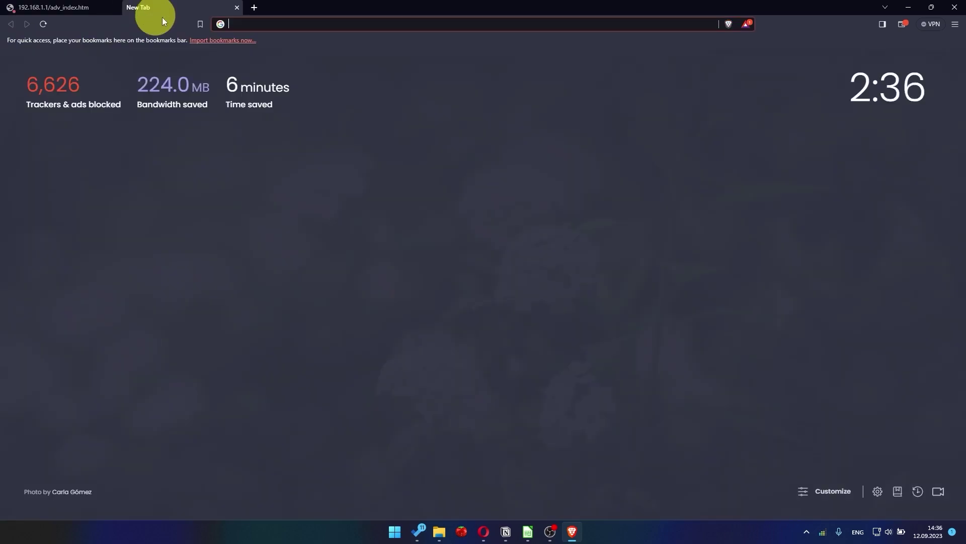
left_click(279, 23)
type("you")
key("Return")
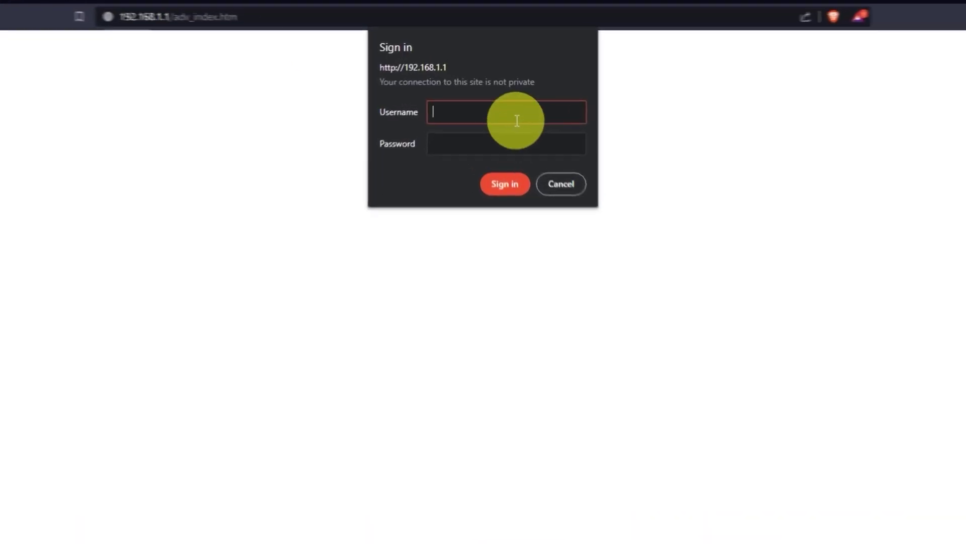
Sign back into the router as admin with the admin password
type("admin")
key("Tab")
type("password12")
left_click(524, 194)
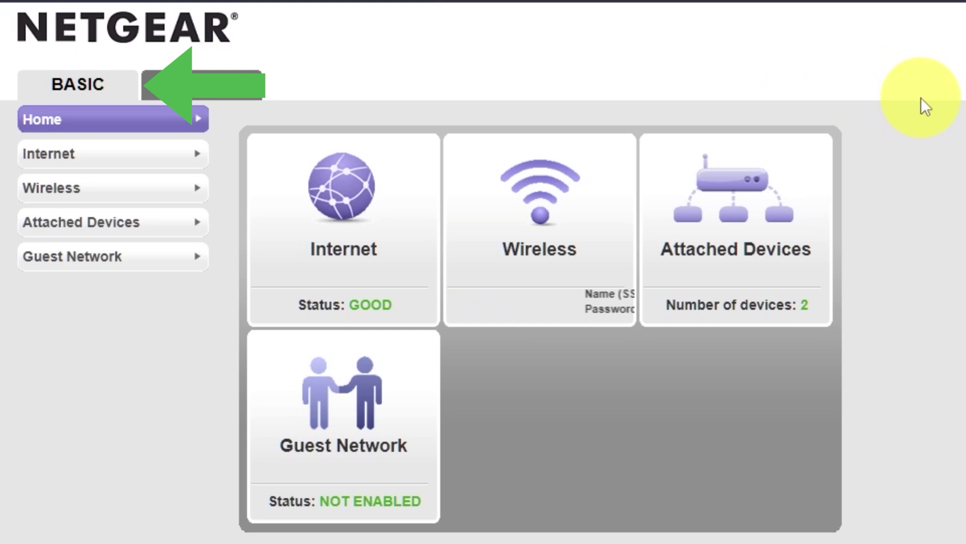
Review the Internet Setup settings, then reboot the router from the ADVANCED dashboard and confirm
left_click(96, 159)
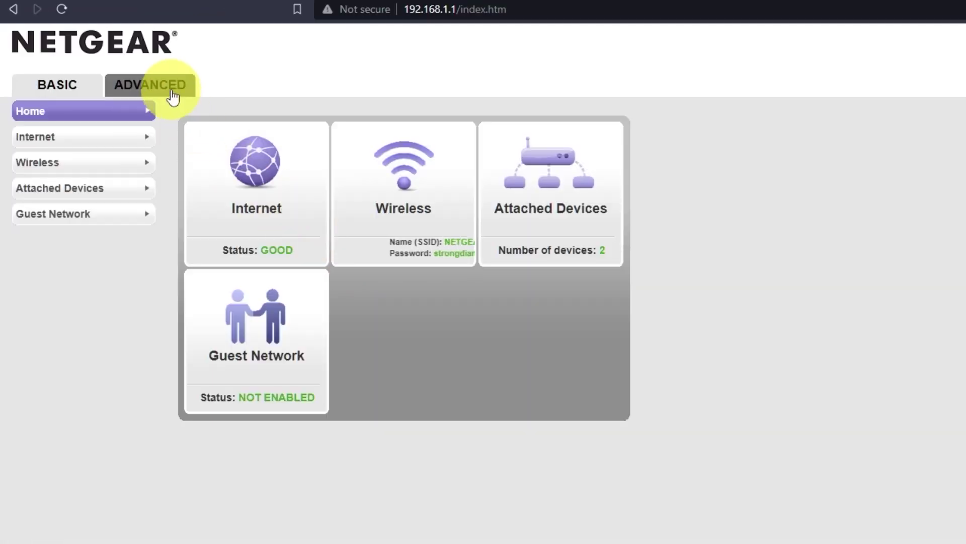
left_click(172, 95)
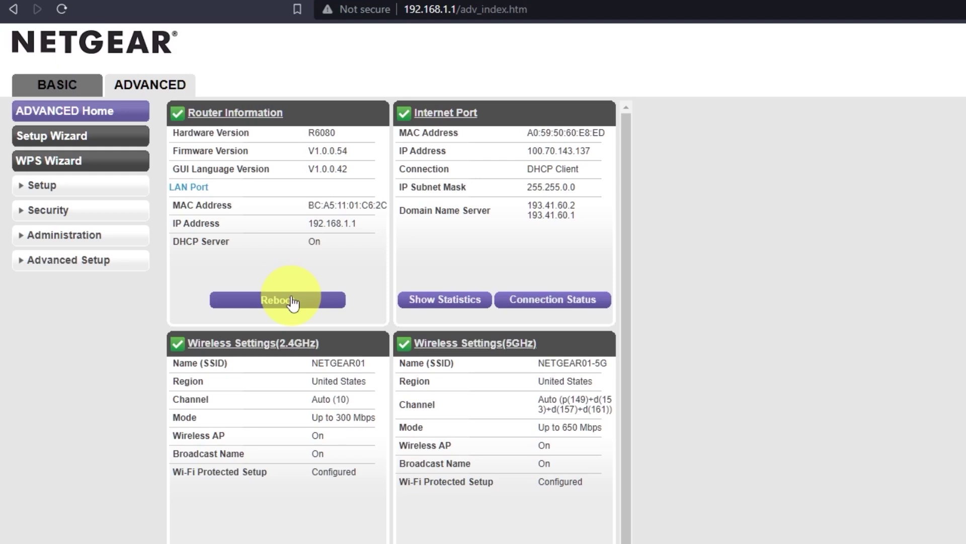
left_click(282, 298)
left_click(796, 109)
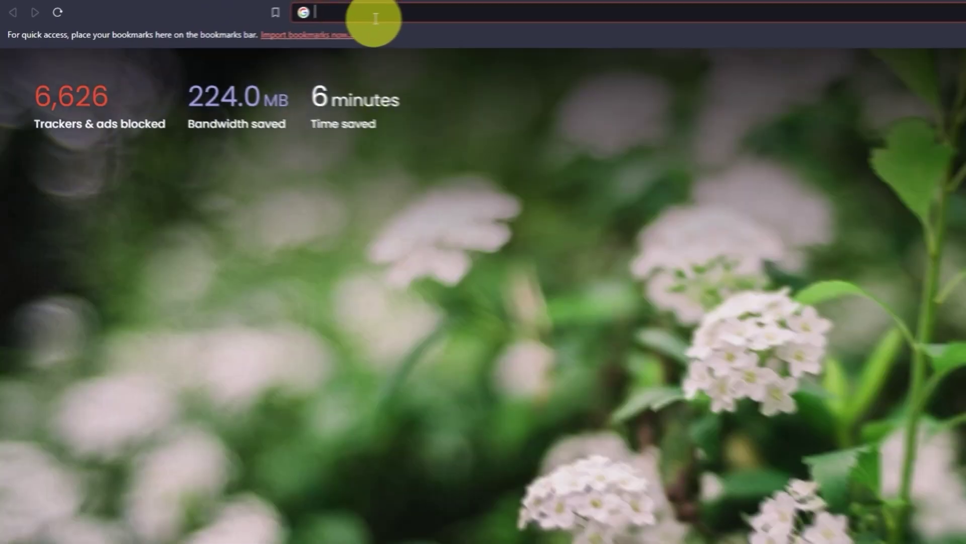
Enter 'you' in the new tab's address bar to run a Google search for youtube
left_click(298, 21)
type("you")
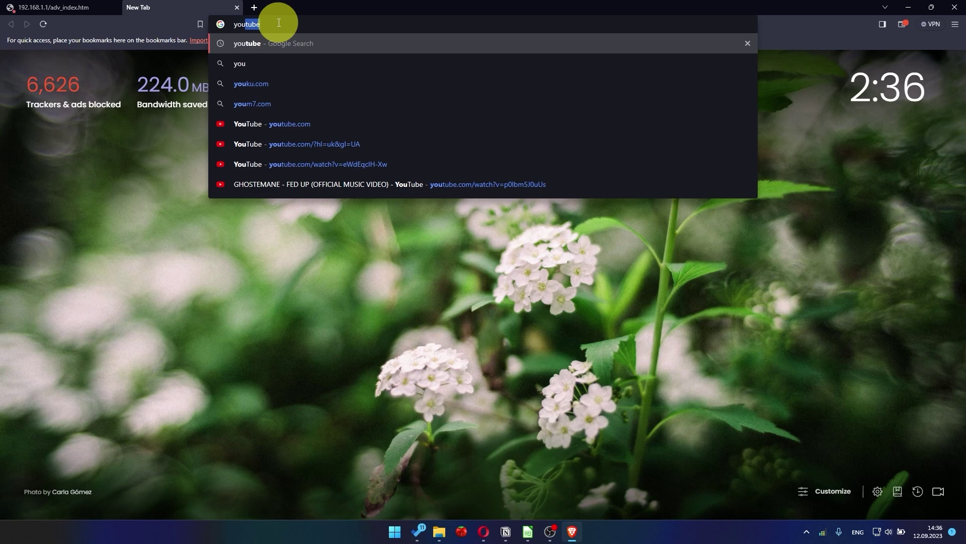
key("Return")
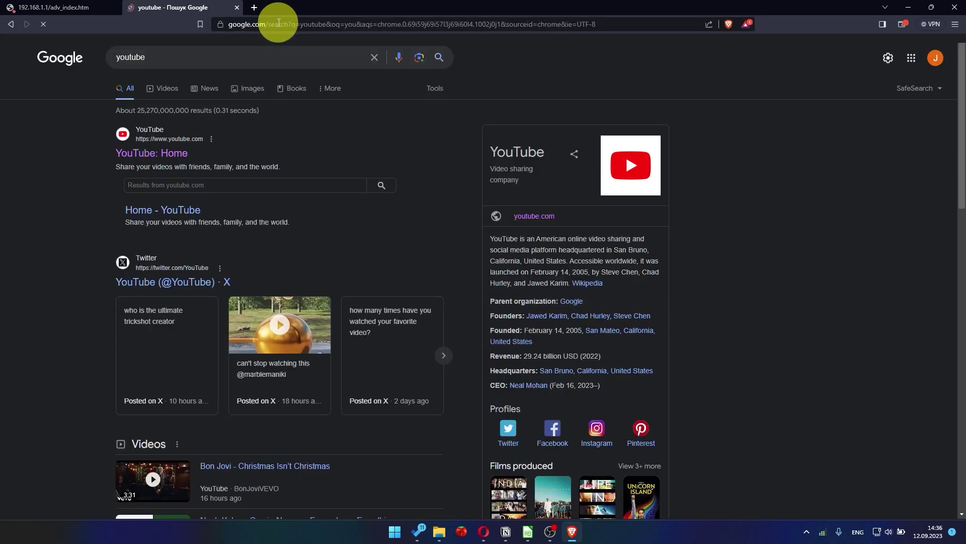